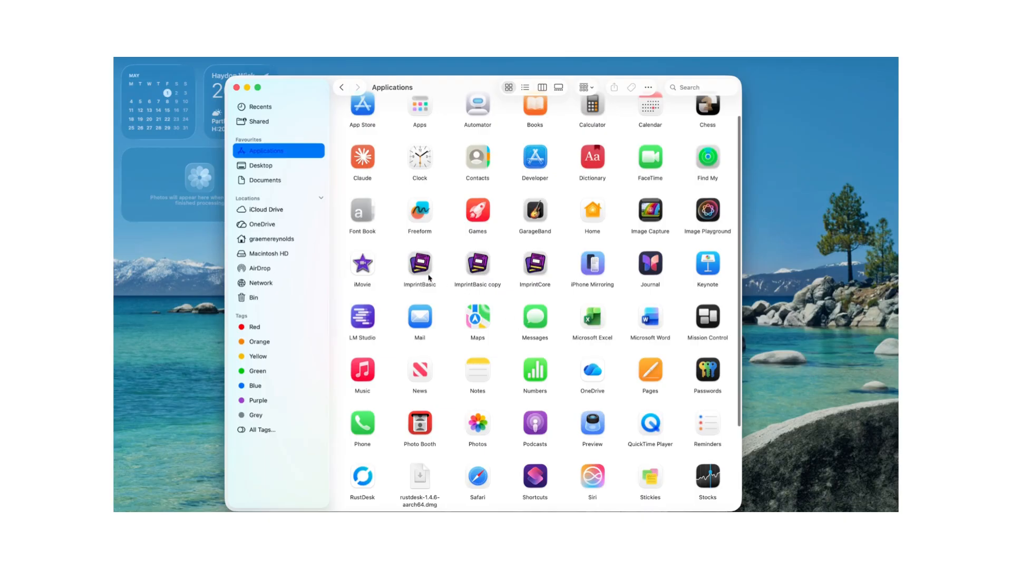
- Launch the ImprintBasic application from the Applications folder and allow it to open
{"action": "left_click", "coordinate": [423, 273]}
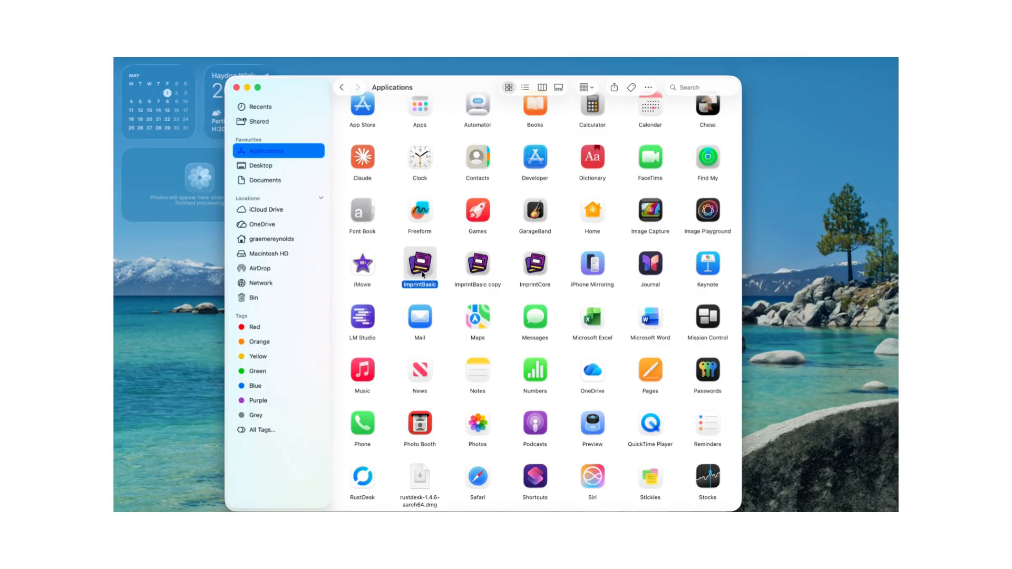
{"action": "double_click", "coordinate": [423, 273]}
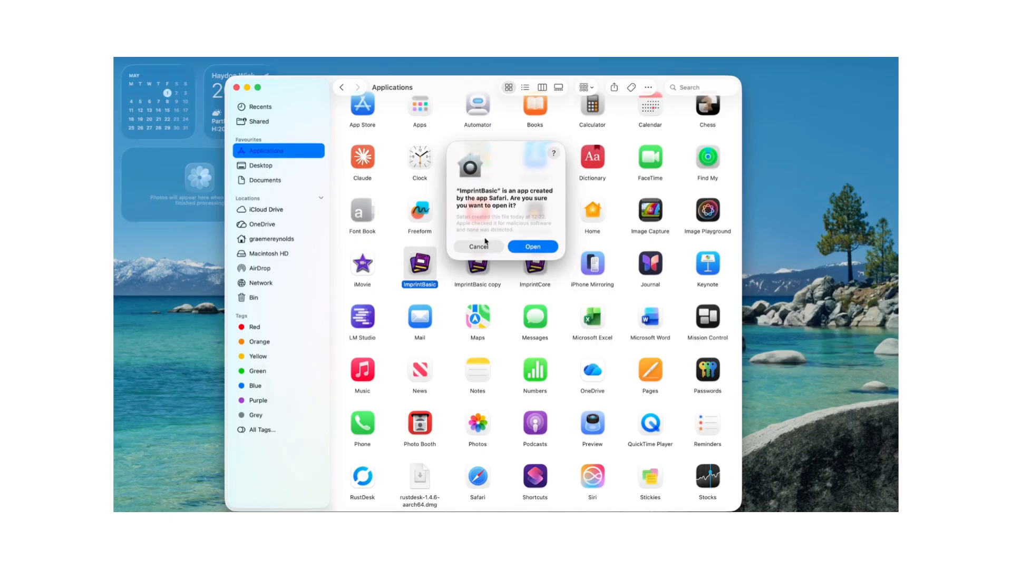
{"action": "left_click", "coordinate": [533, 247]}
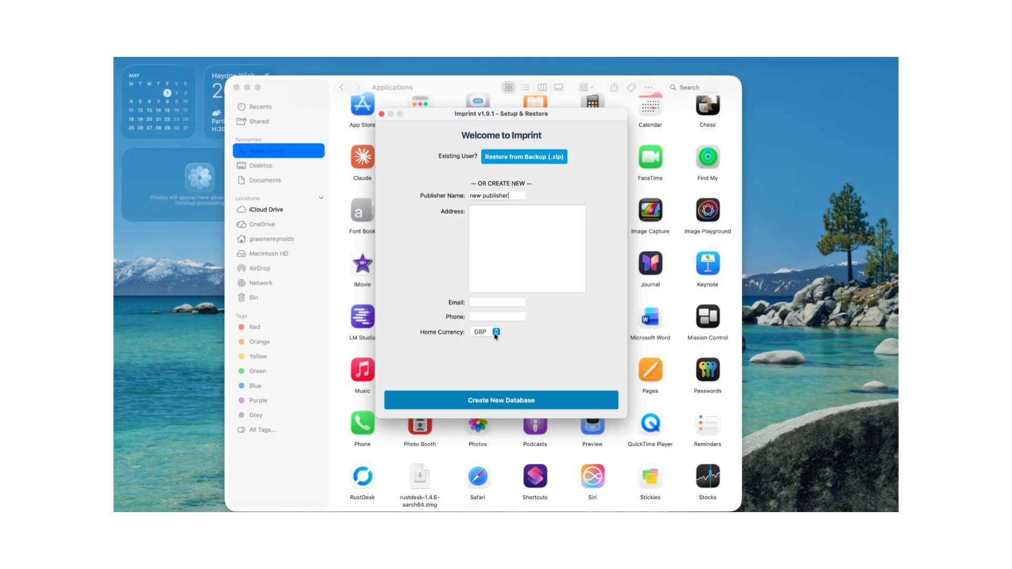
- Create a new database for the publisher "new publisher" with GBP as the home currency
{"action": "left_click", "coordinate": [495, 332]}
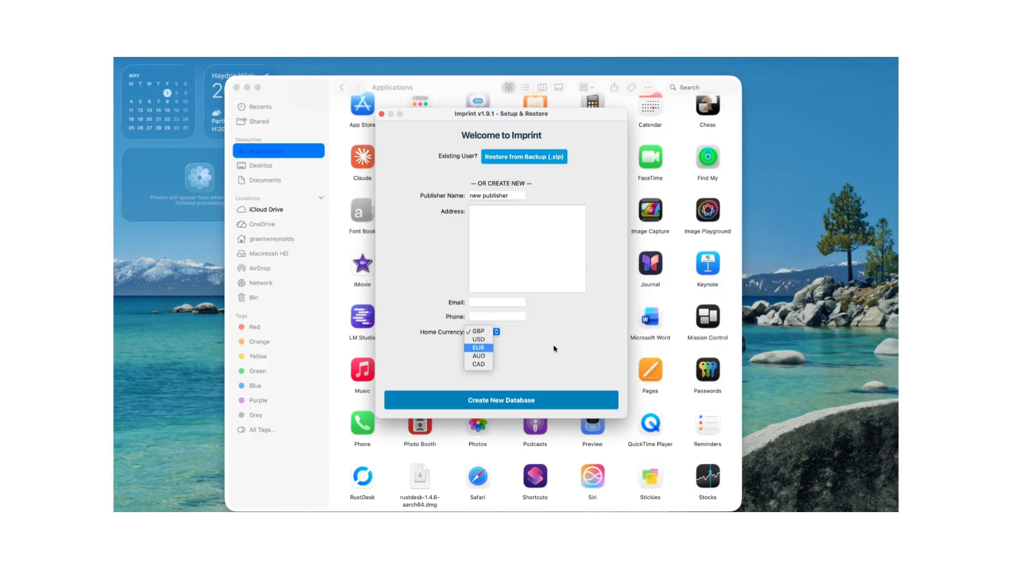
{"action": "left_click", "coordinate": [484, 335]}
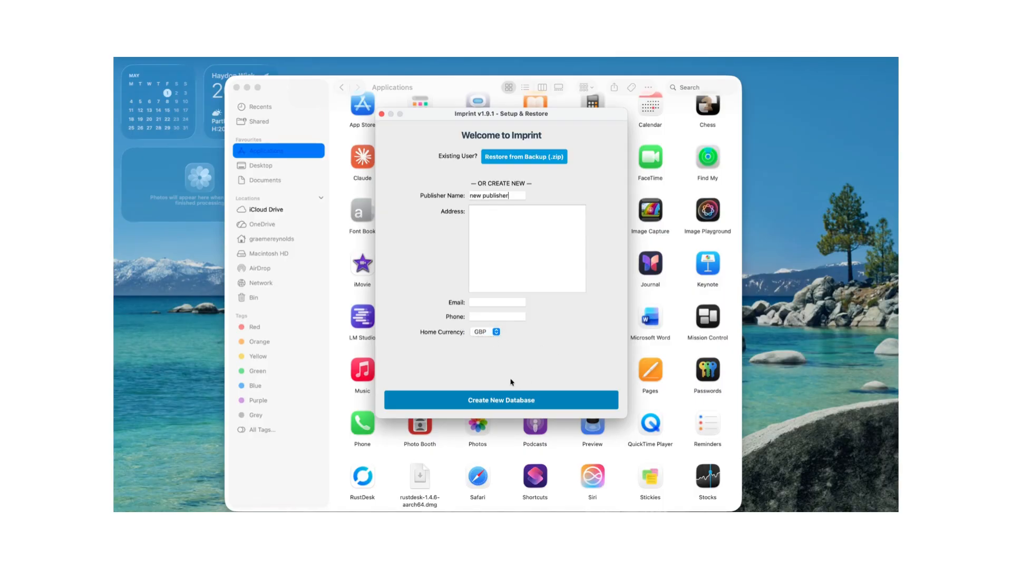
{"action": "left_click", "coordinate": [483, 401]}
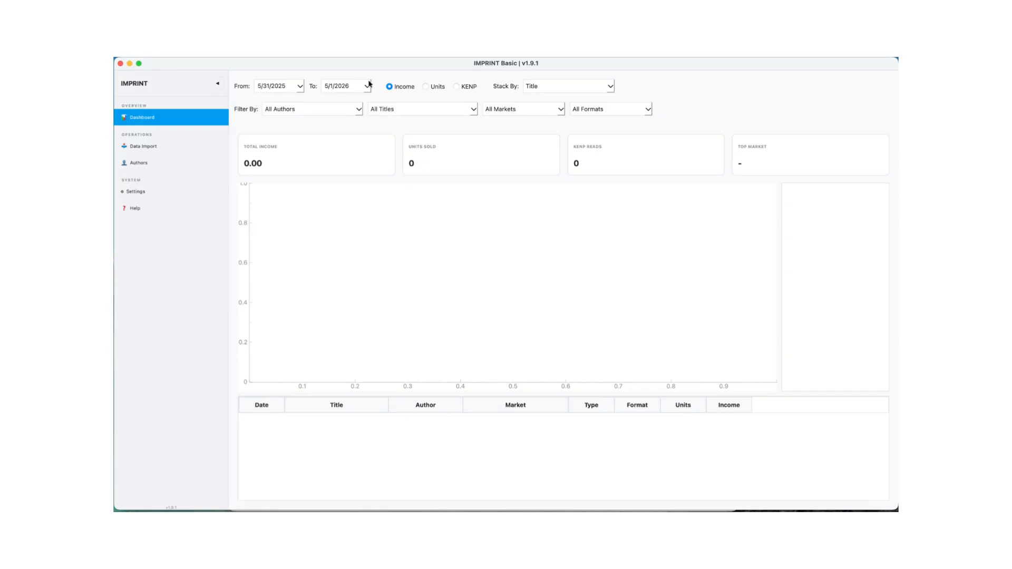
- Start a batch import of royalty files and browse to the Downloads folder
{"action": "left_click", "coordinate": [134, 149]}
{"action": "left_click", "coordinate": [564, 108]}
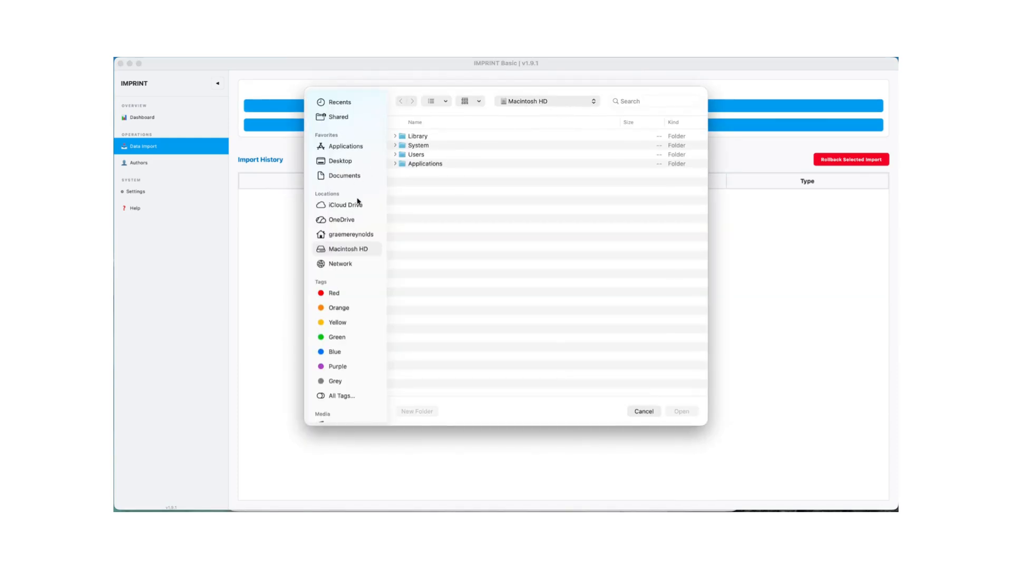
{"action": "left_click", "coordinate": [343, 235]}
{"action": "double_click", "coordinate": [425, 164]}
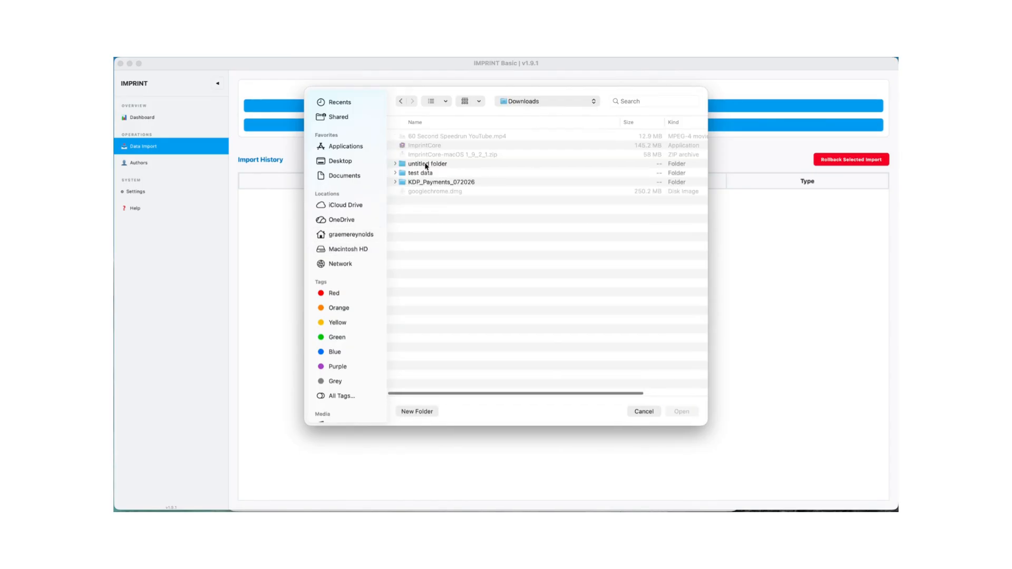
{"action": "double_click", "coordinate": [425, 182]}
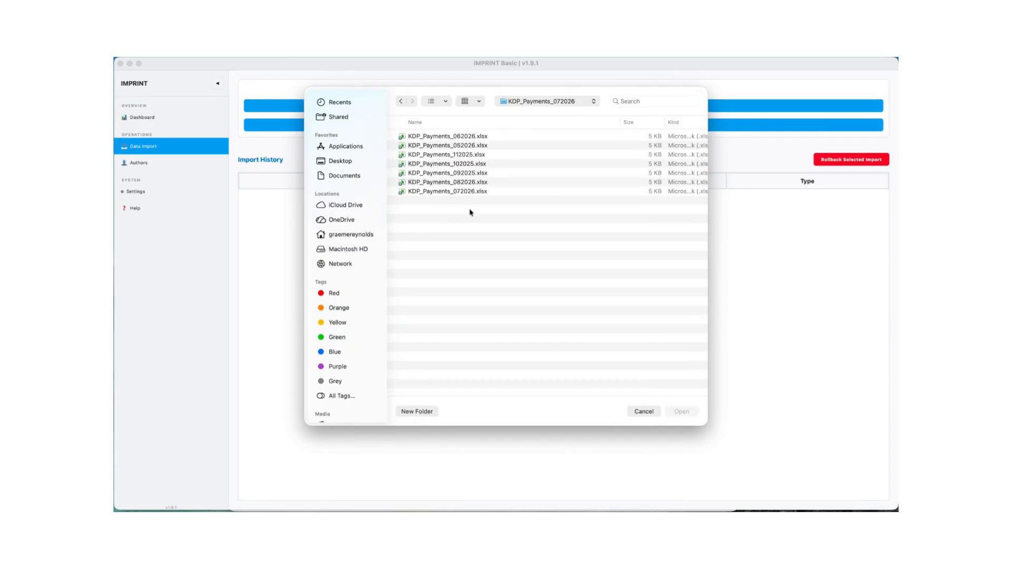
{"action": "left_click_drag", "start_coordinate": [498, 222], "coordinate": [474, 205]}
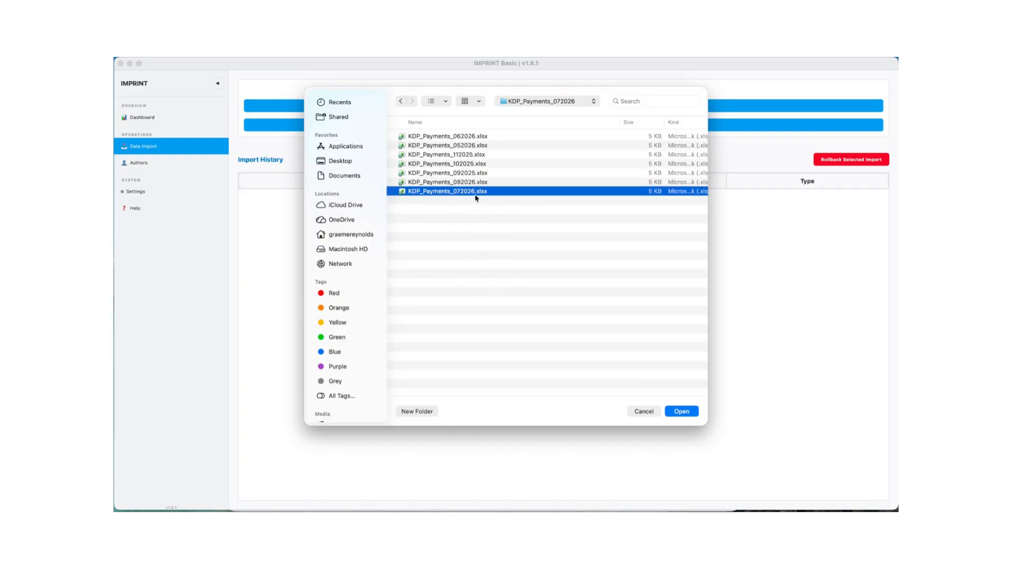
{"action": "left_click", "coordinate": [400, 101]}
- Import the four KDP_Prior_Month_Royalties demo files for 2025-05 through 2025-08 from the "test data" folder
{"action": "double_click", "coordinate": [434, 173]}
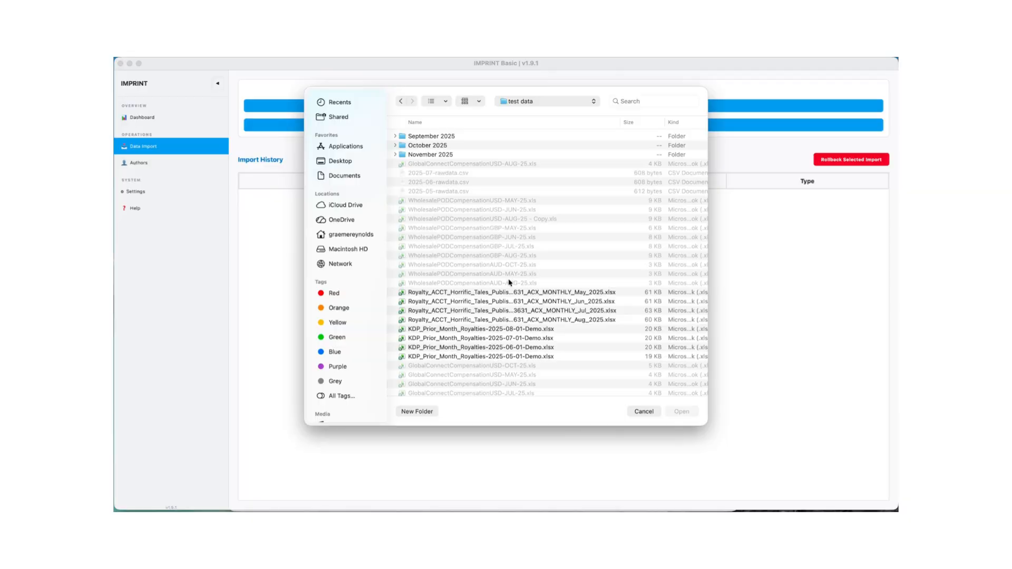
{"action": "left_click", "coordinate": [521, 329]}
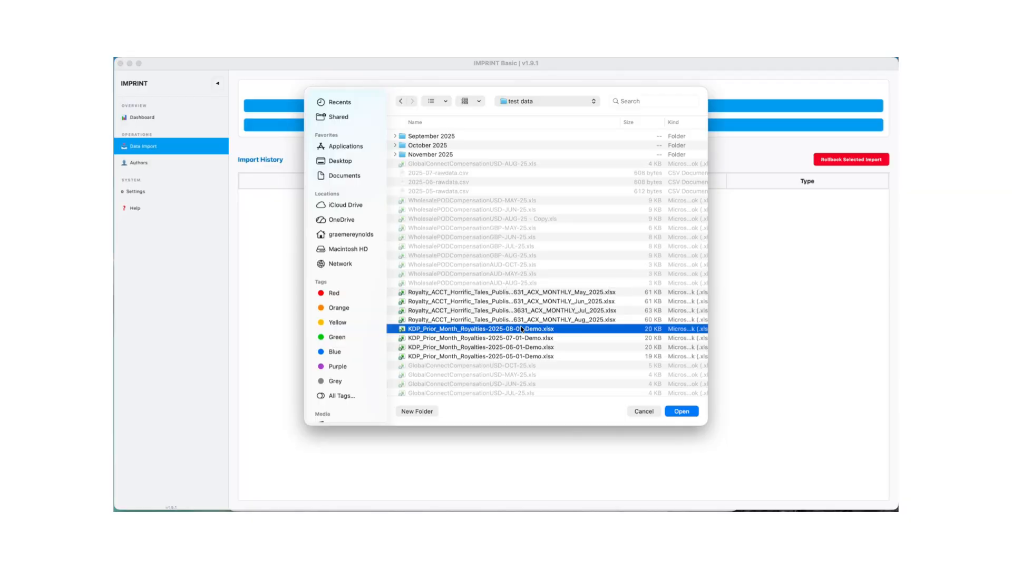
{"action": "left_click", "coordinate": [511, 357], "text": "shift"}
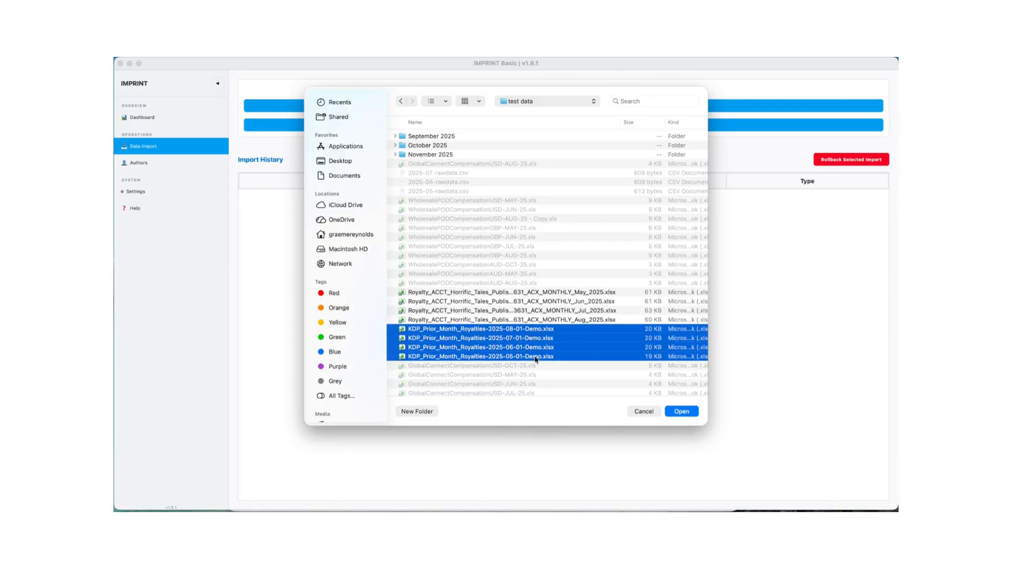
{"action": "left_click", "coordinate": [682, 411]}
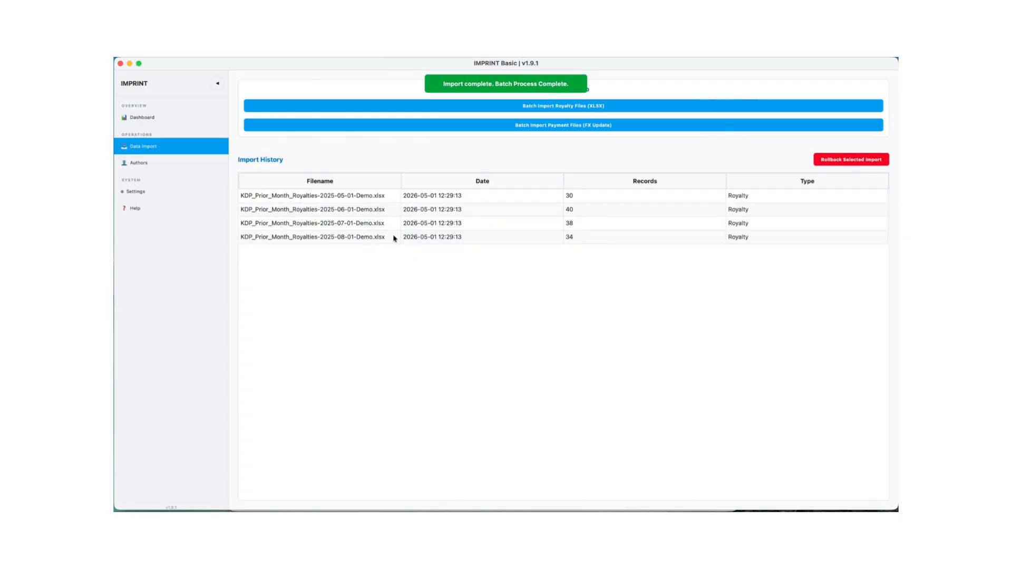
- Batch import all KDP_Payments files from the KDP_Payments_072026 folder in Downloads as payment data
{"action": "left_click", "coordinate": [546, 128]}
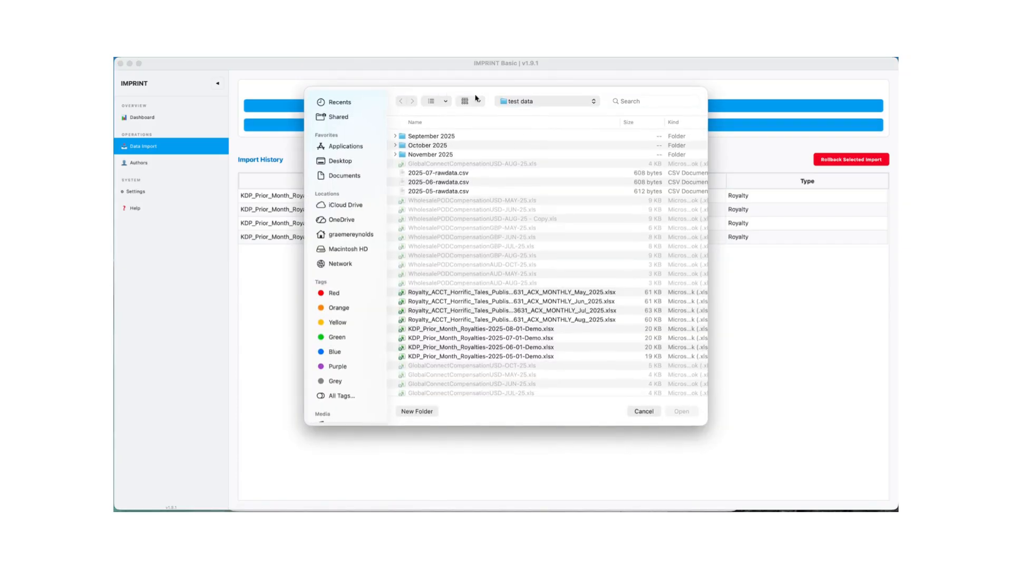
{"action": "left_click", "coordinate": [556, 102]}
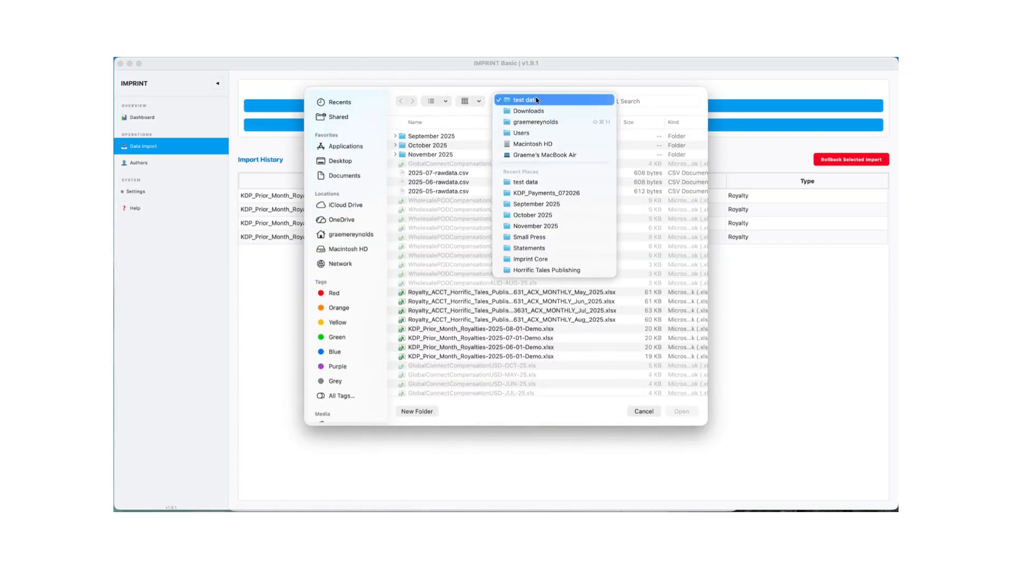
{"action": "left_click", "coordinate": [532, 110]}
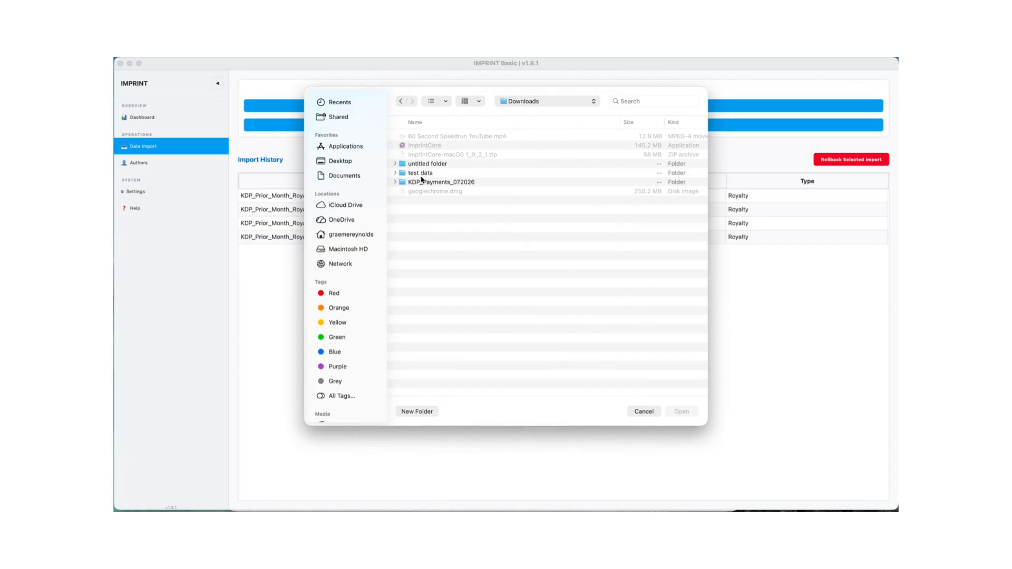
{"action": "double_click", "coordinate": [422, 183]}
{"action": "left_click_drag", "start_coordinate": [486, 235], "coordinate": [419, 115]}
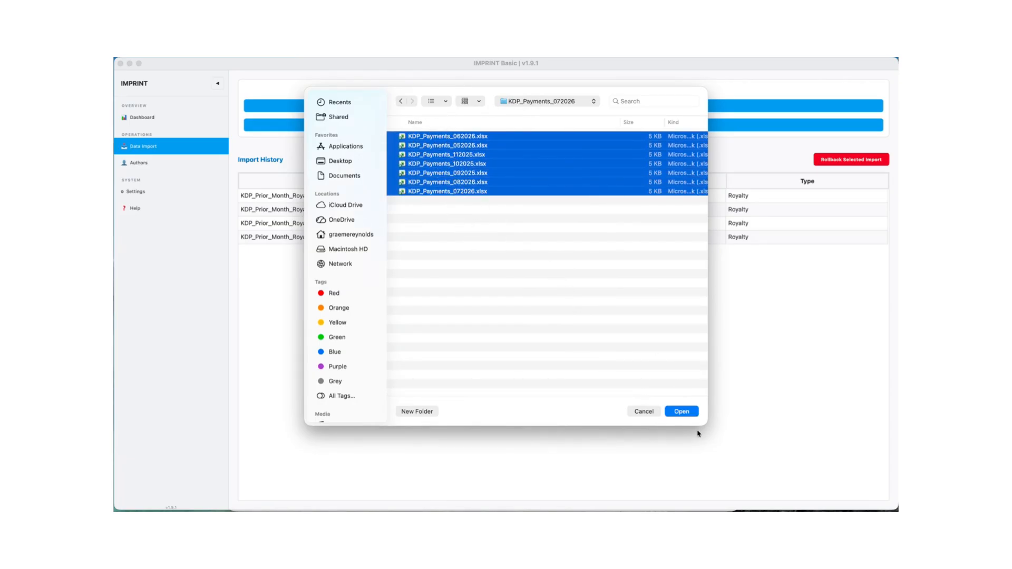
{"action": "left_click", "coordinate": [683, 412]}
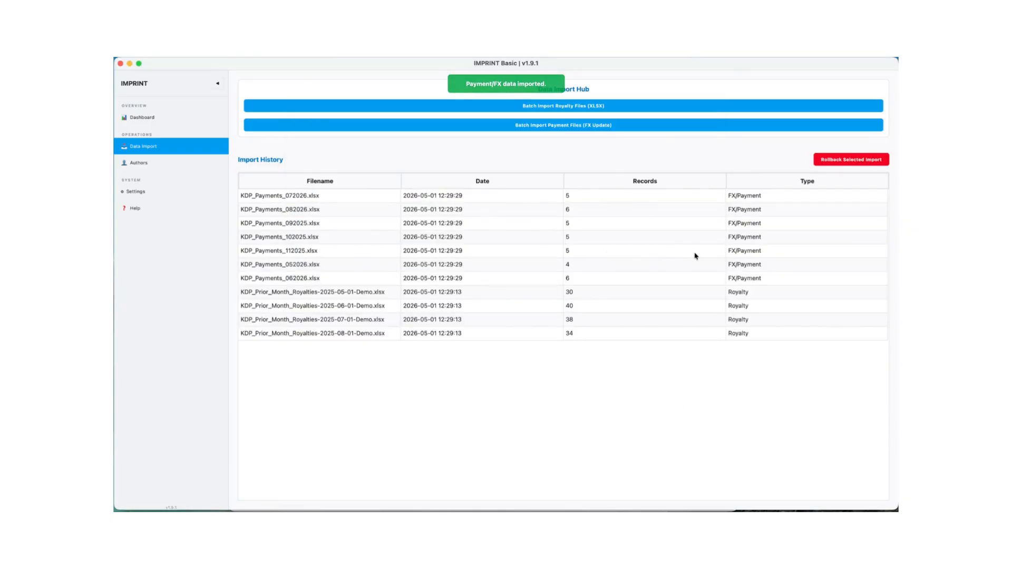
- Edit the first author in the author roster, setting the currency to USD and the advance to 1000, and save
{"action": "left_click", "coordinate": [144, 165]}
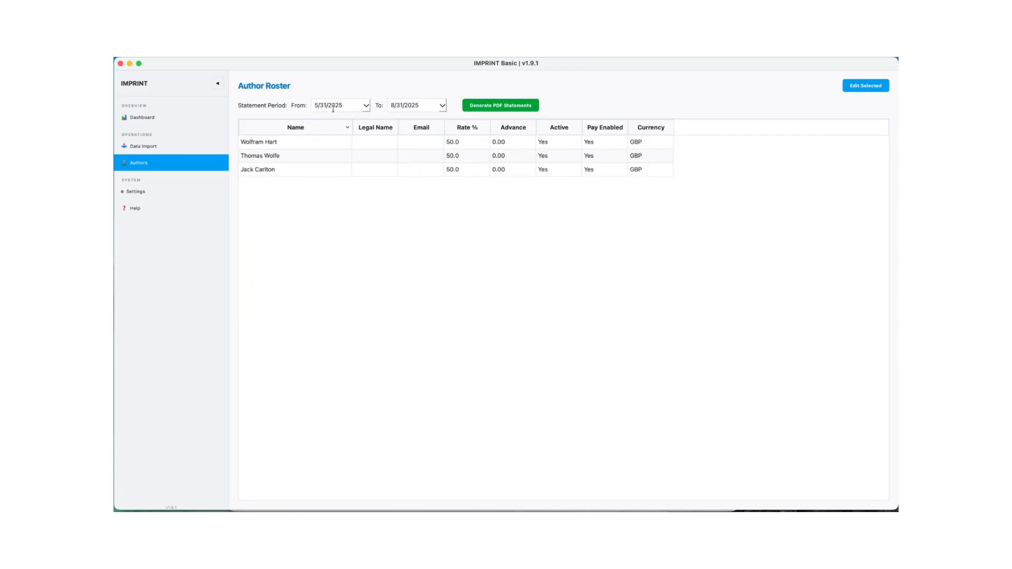
{"action": "left_click", "coordinate": [342, 145]}
{"action": "left_click", "coordinate": [858, 88]}
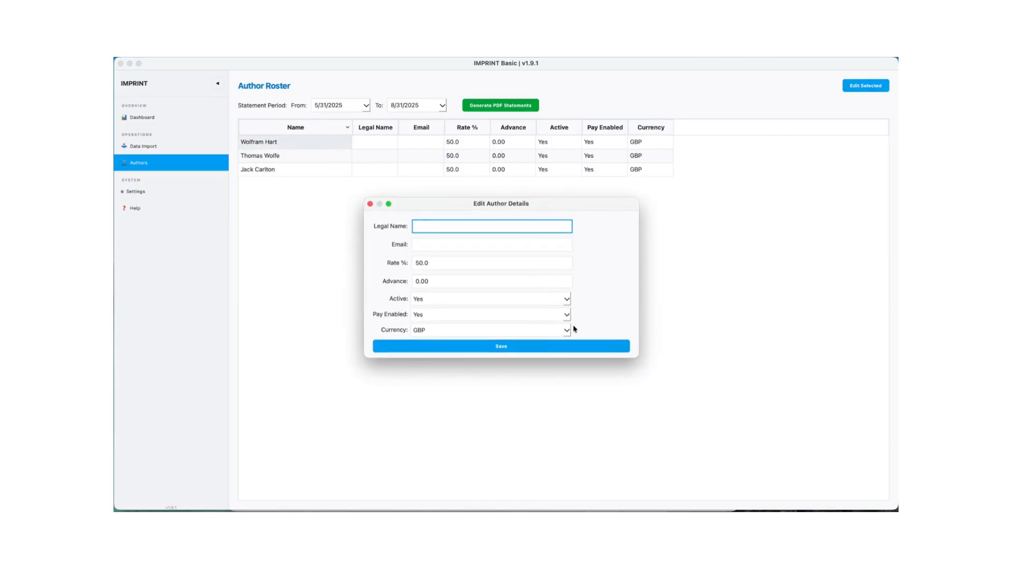
{"action": "left_click", "coordinate": [567, 330]}
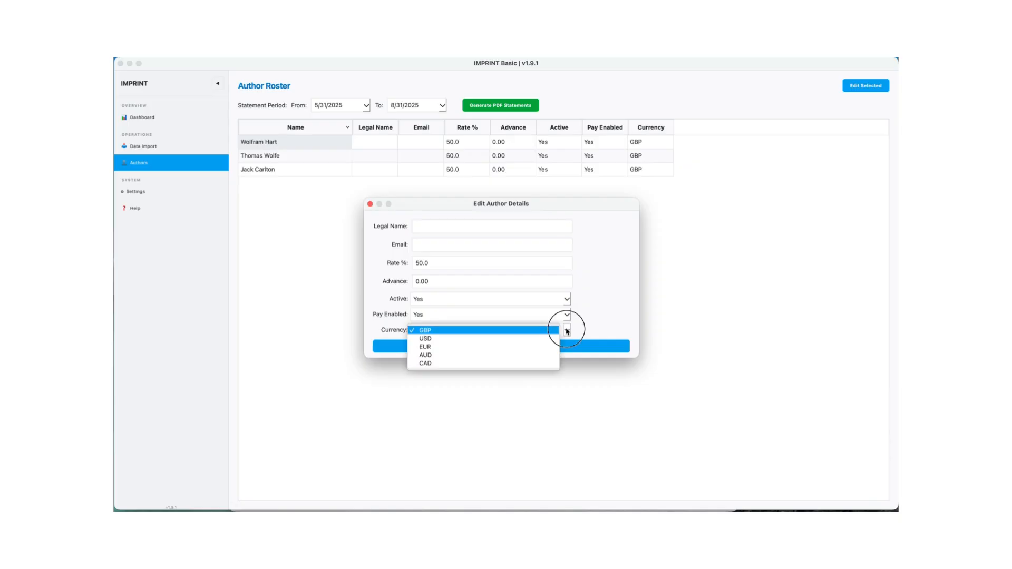
{"action": "left_click", "coordinate": [489, 338]}
{"action": "left_click", "coordinate": [447, 279]}
{"action": "type", "text": "10"}
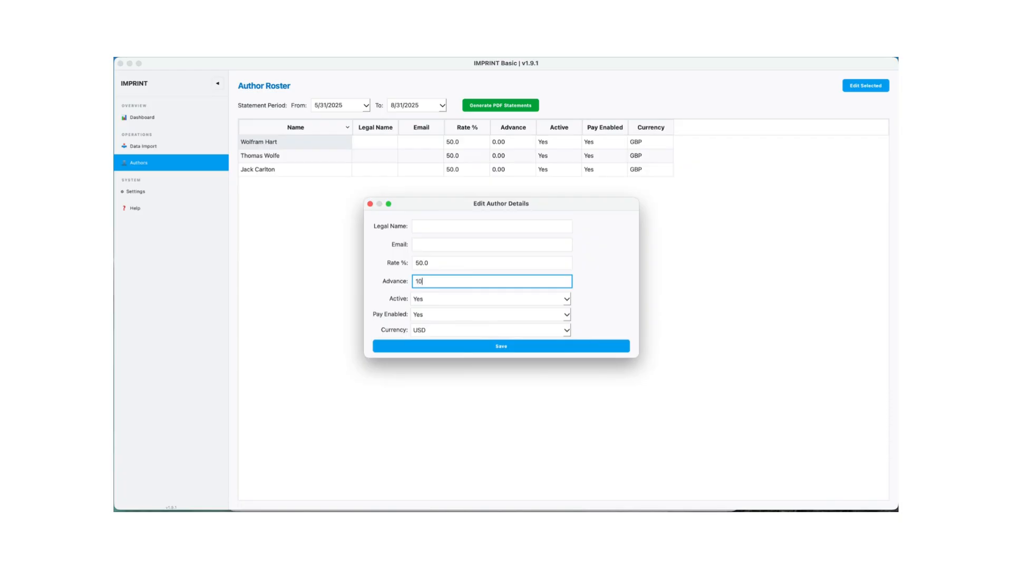
{"action": "left_click", "coordinate": [496, 348]}
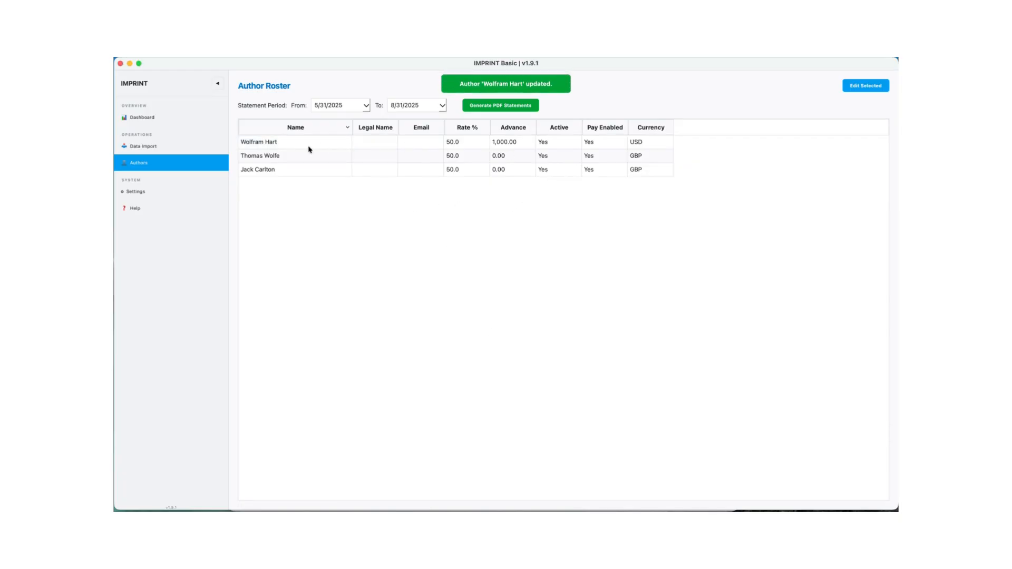
- Edit the last author in the roster, setting the currency to CAD and the advance to 200, and save
{"action": "left_click", "coordinate": [302, 169]}
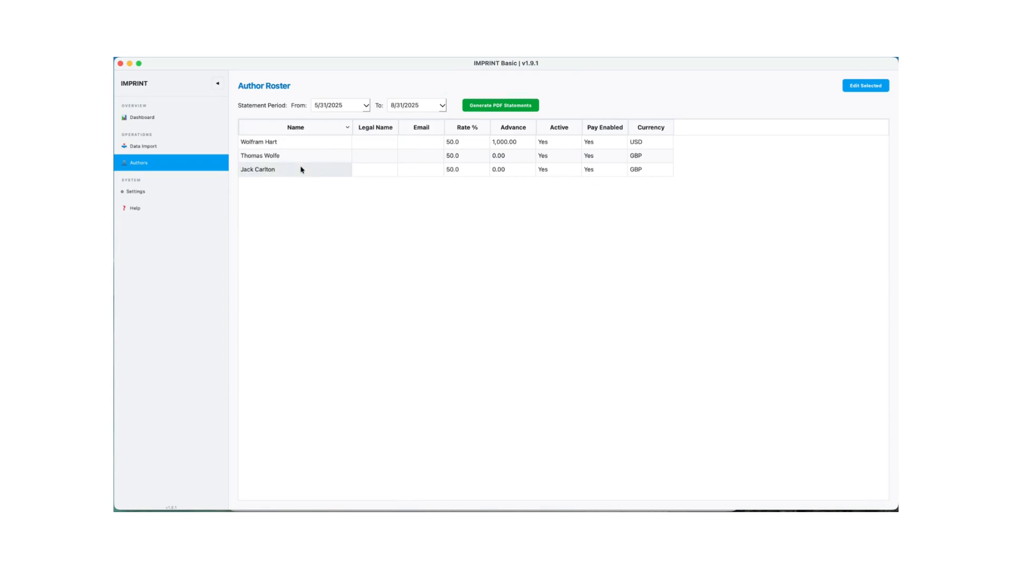
{"action": "left_click", "coordinate": [850, 89]}
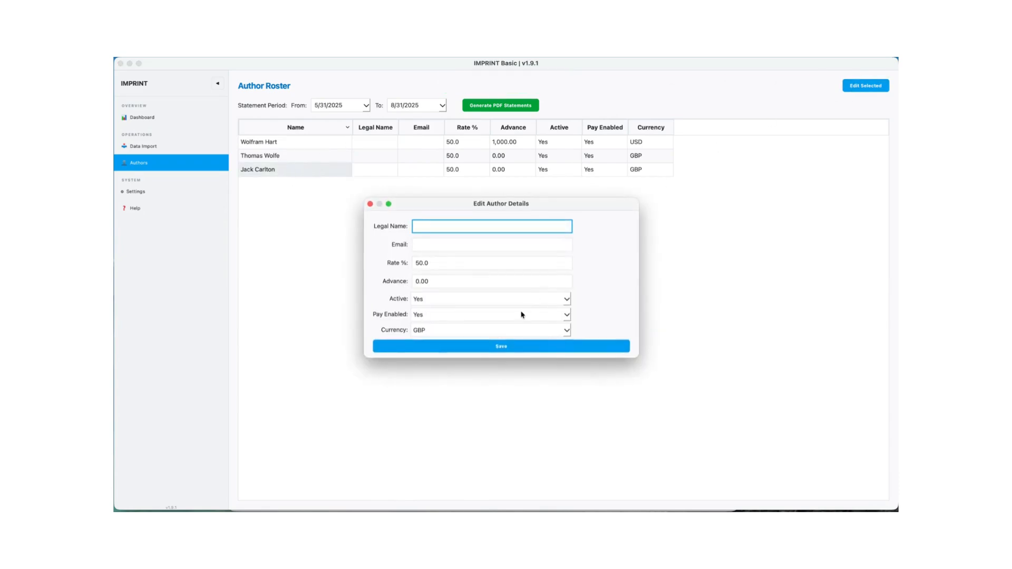
{"action": "left_click", "coordinate": [549, 330]}
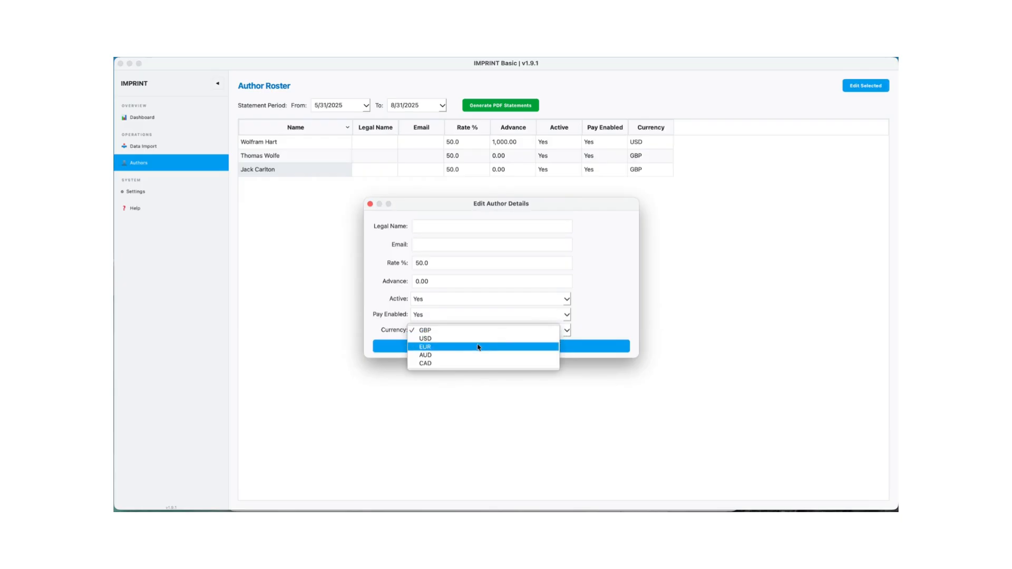
{"action": "left_click", "coordinate": [457, 363]}
{"action": "double_click", "coordinate": [442, 281]}
{"action": "type", "text": "200"}
{"action": "left_click", "coordinate": [517, 348]}
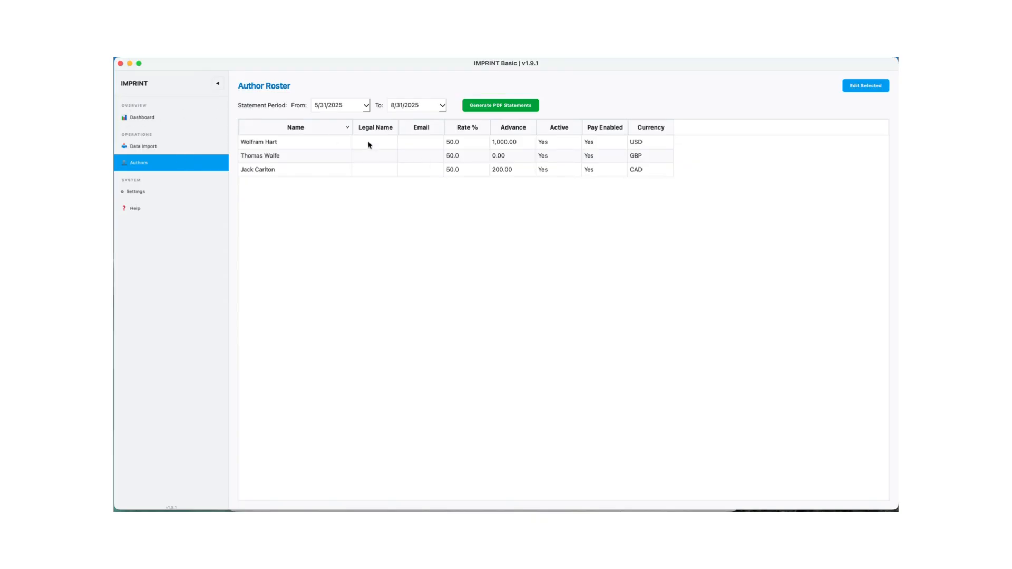
- Review the imported royalty income on the dashboard and return to the author roster
{"action": "left_click", "coordinate": [147, 117]}
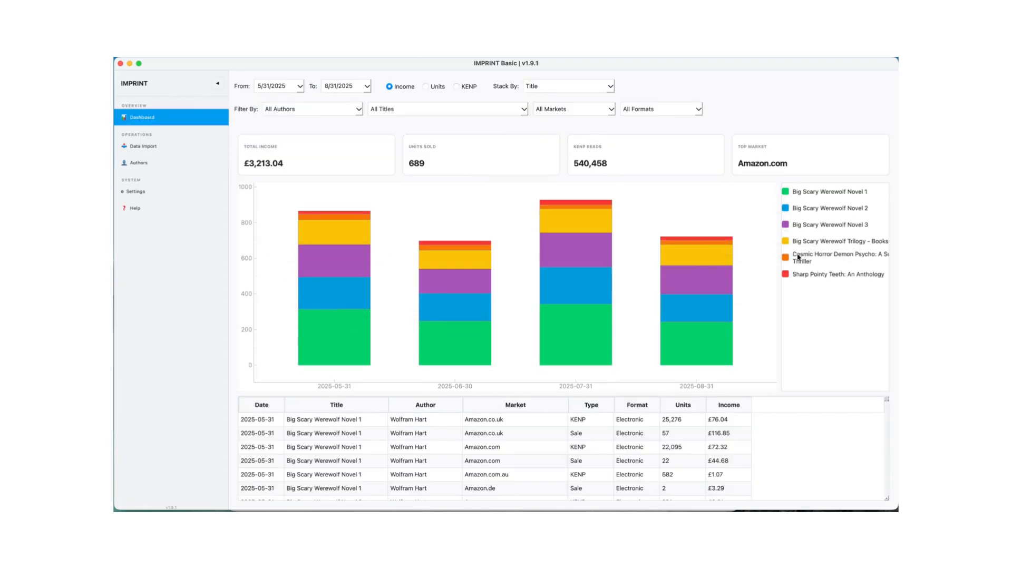
{"action": "left_click", "coordinate": [139, 163]}
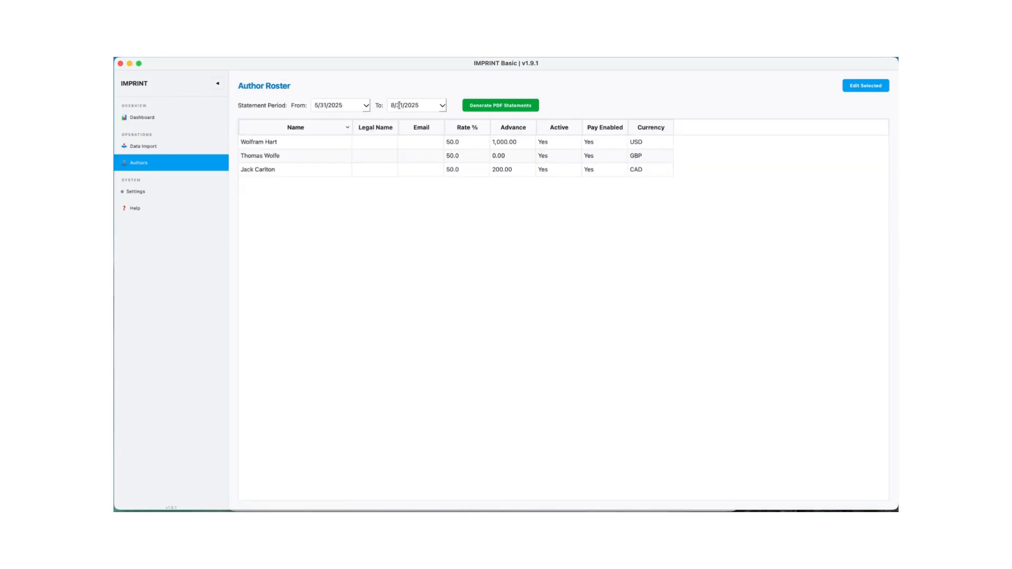
- Set the statement period's end date to 5/31/2025 and generate the authors' PDF statements
{"action": "left_click", "coordinate": [442, 107]}
{"action": "left_click", "coordinate": [441, 119]}
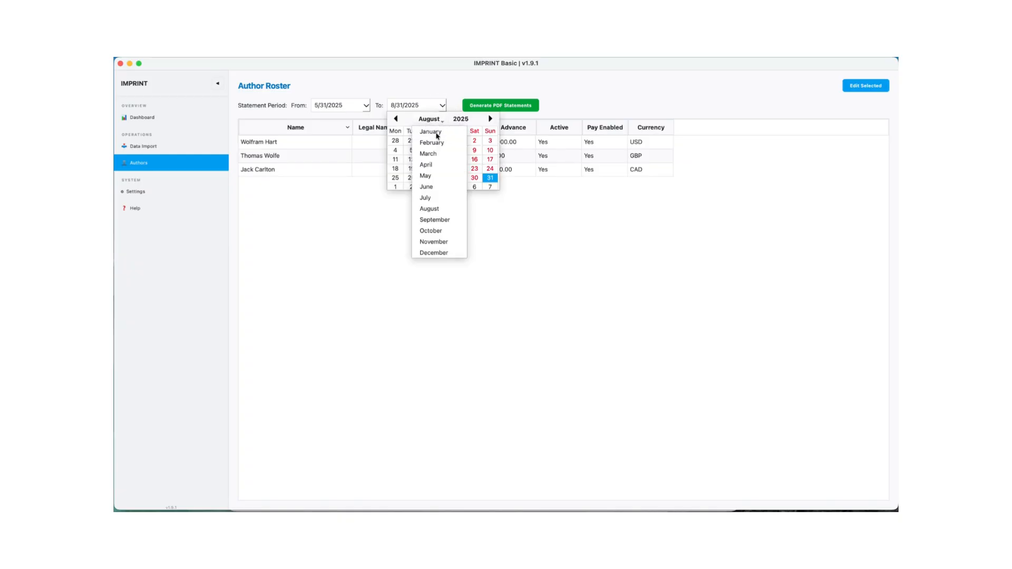
{"action": "left_click", "coordinate": [428, 174]}
{"action": "left_click", "coordinate": [474, 178]}
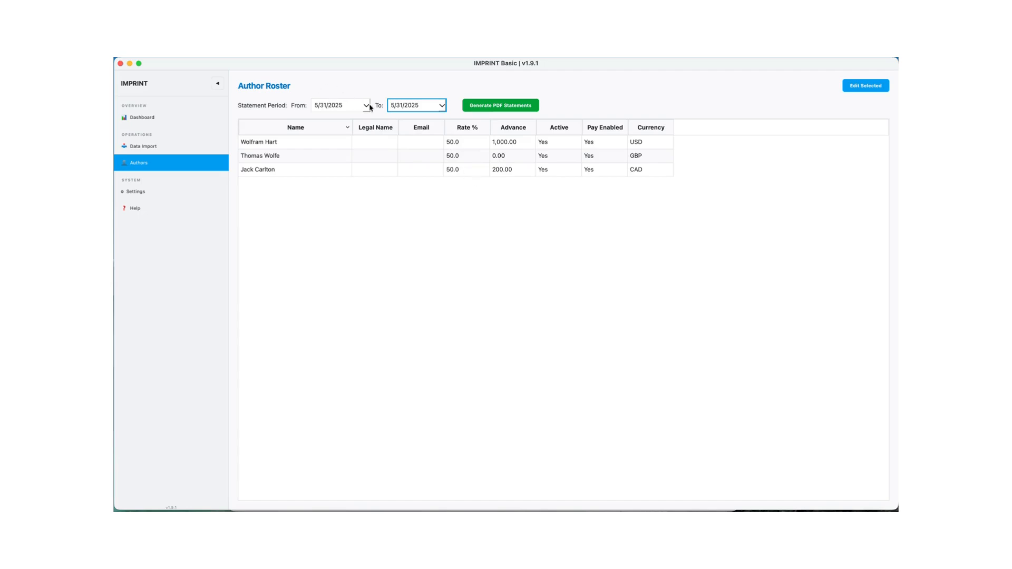
{"action": "left_click", "coordinate": [496, 107]}
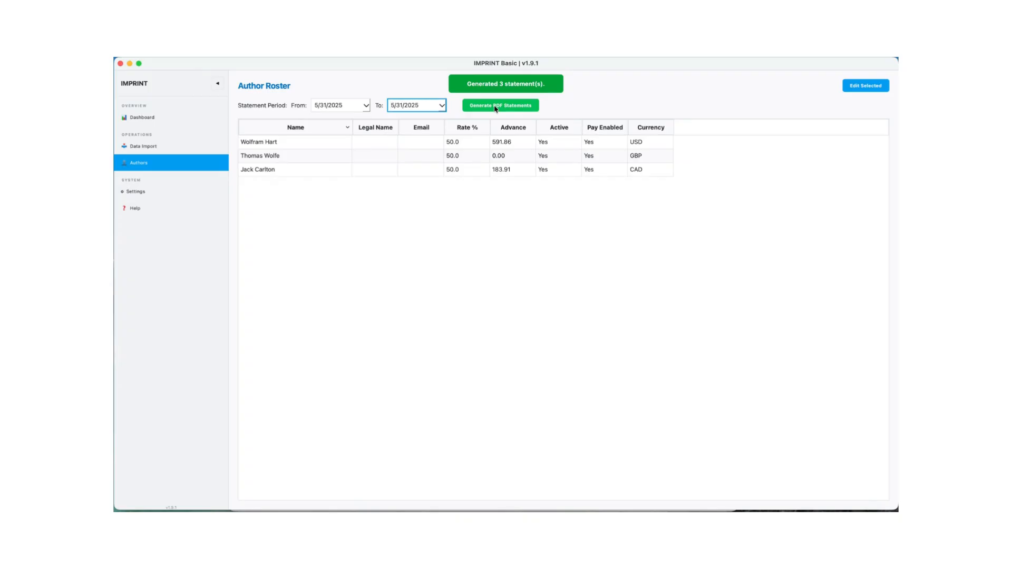
- Switch to Finder and open the Documents folder inside the home folder
{"action": "left_click", "coordinate": [150, 509]}
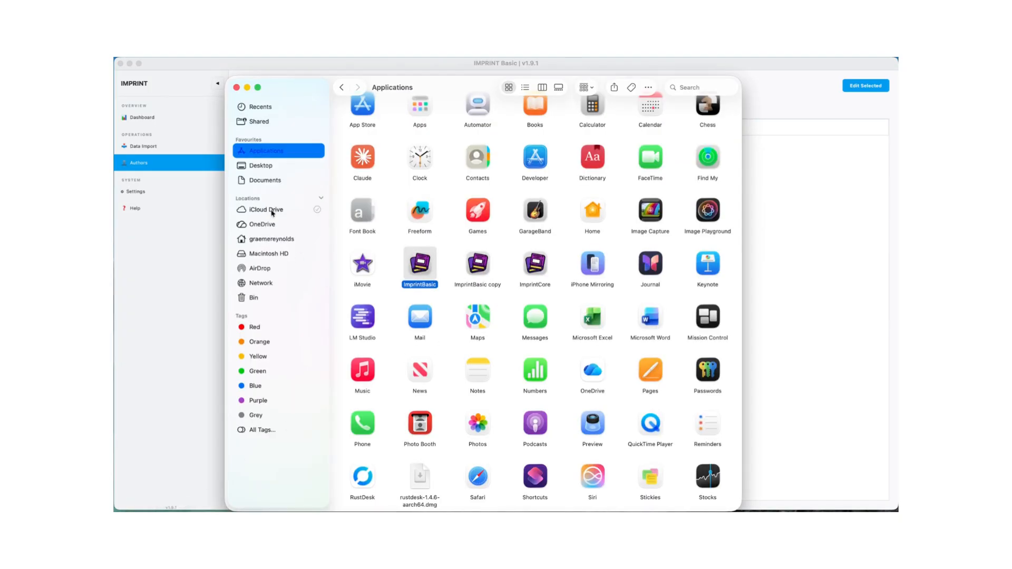
{"action": "left_click", "coordinate": [267, 240]}
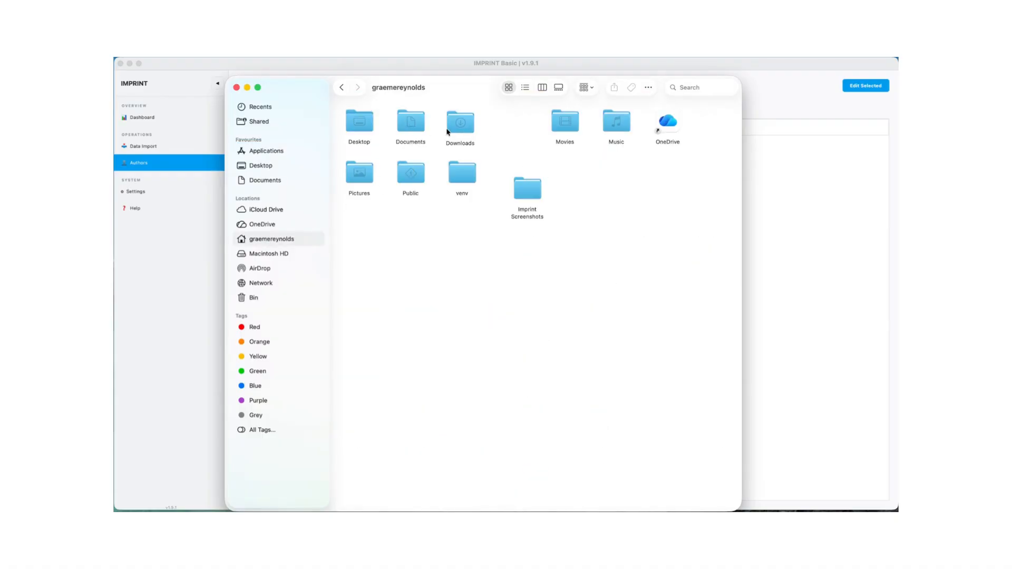
{"action": "double_click", "coordinate": [412, 130]}
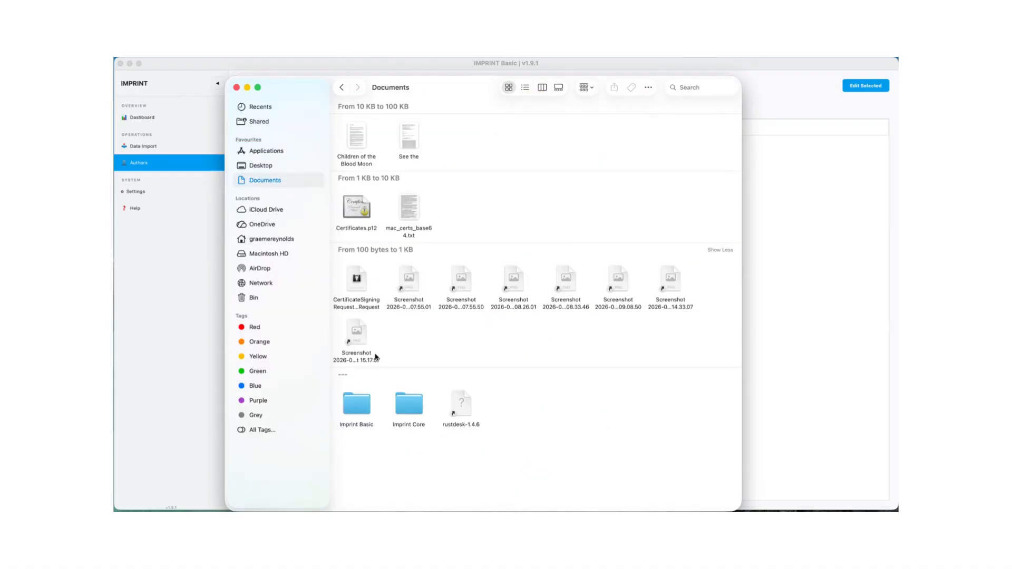
{"action": "double_click", "coordinate": [409, 404]}
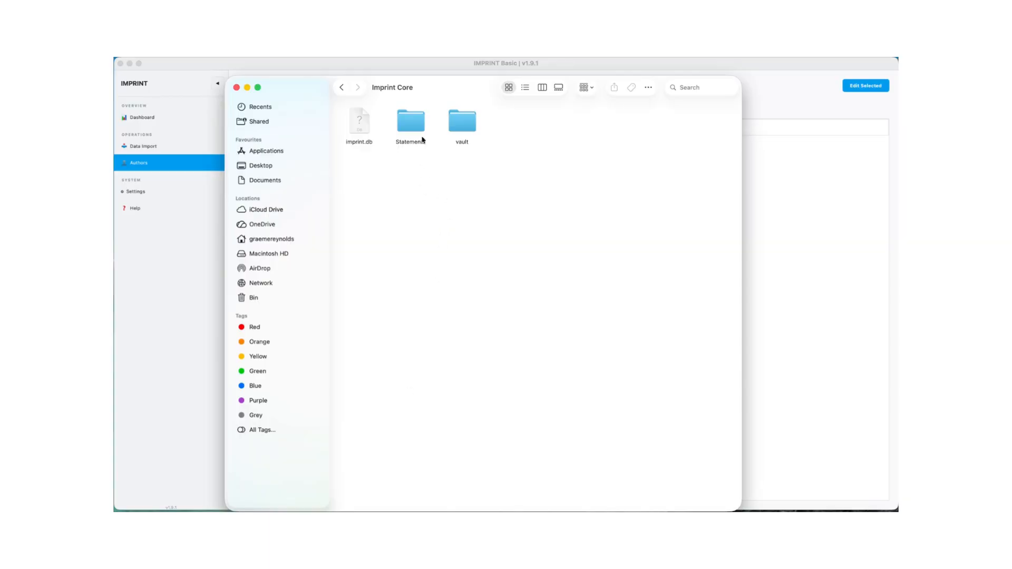
{"action": "double_click", "coordinate": [413, 122]}
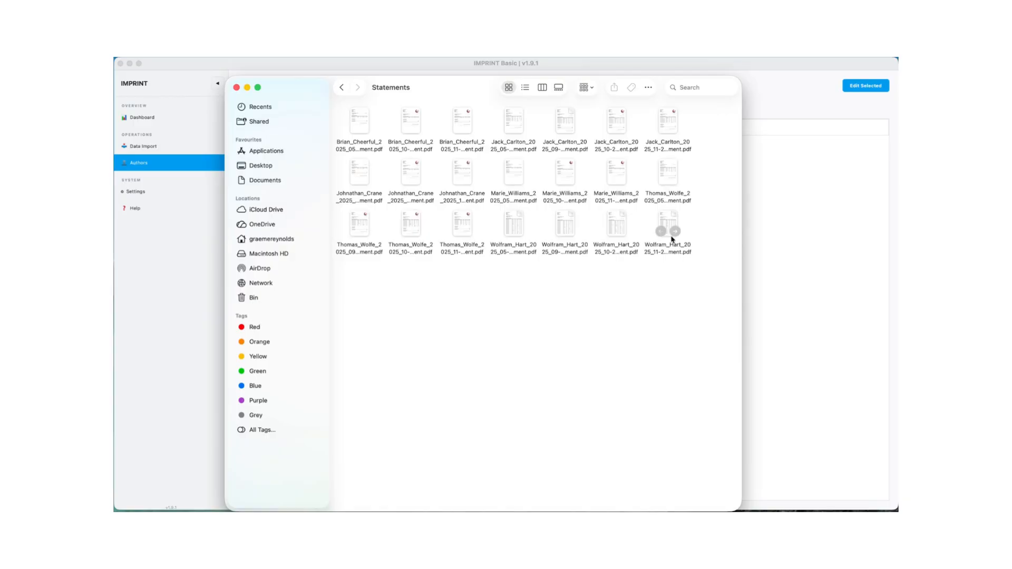
{"action": "double_click", "coordinate": [619, 222]}
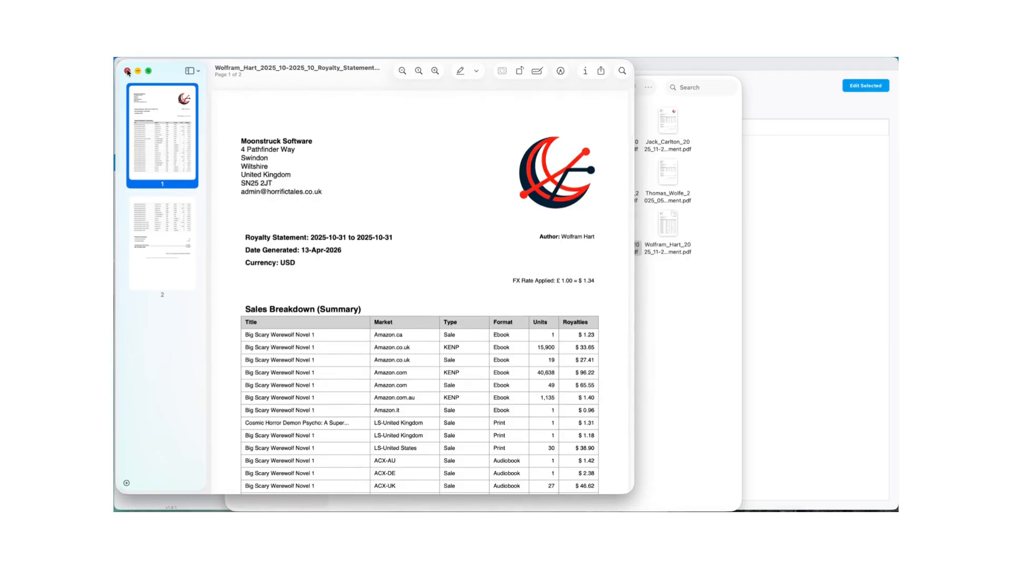
{"action": "left_click", "coordinate": [127, 70]}
{"action": "left_click", "coordinate": [343, 91]}
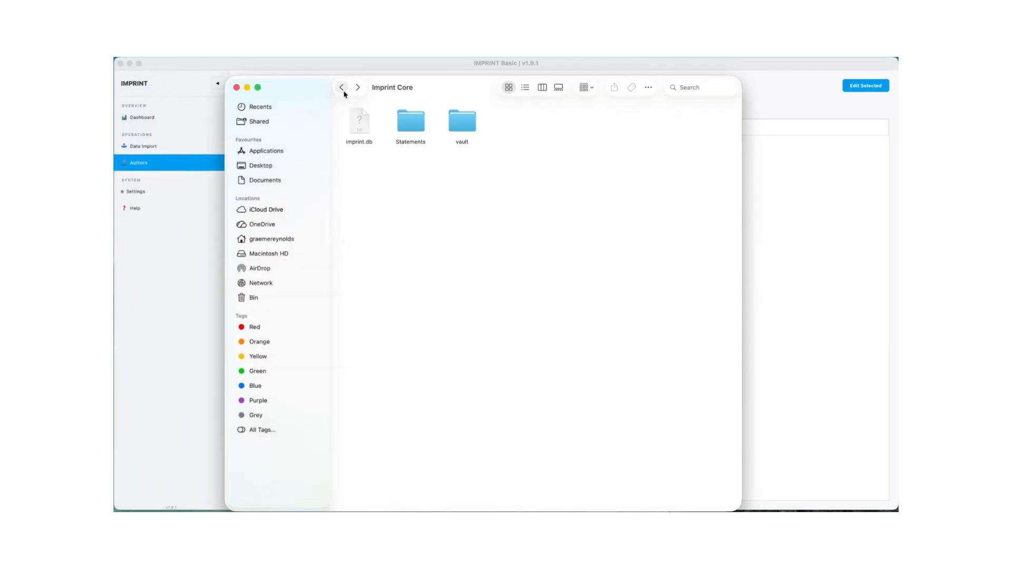
{"action": "left_click", "coordinate": [343, 91]}
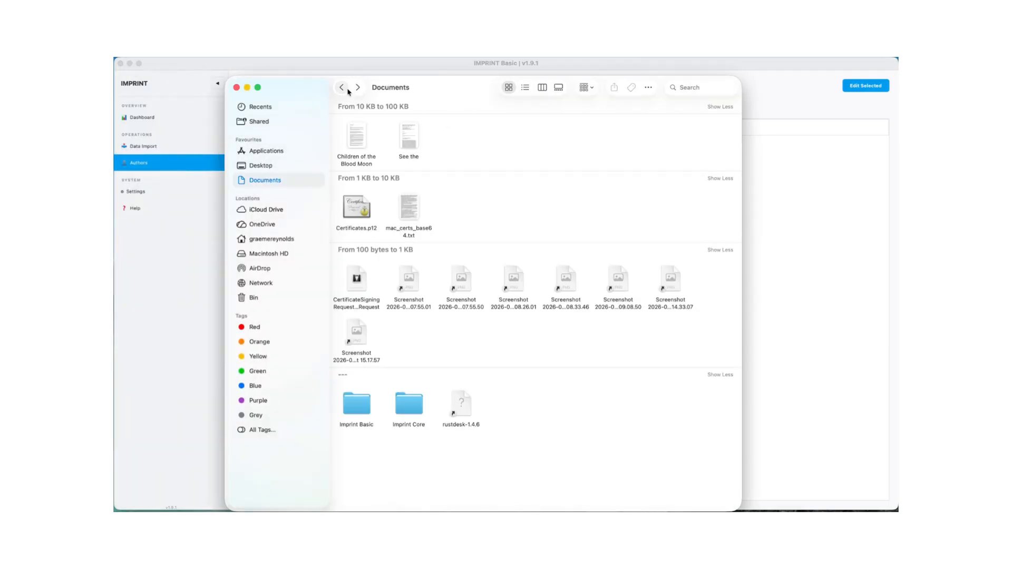
- Open the Statements folder inside Imprint Basic, review the CAD author's 2025-05 royalty statement through its financial summary, and close it
{"action": "double_click", "coordinate": [354, 421]}
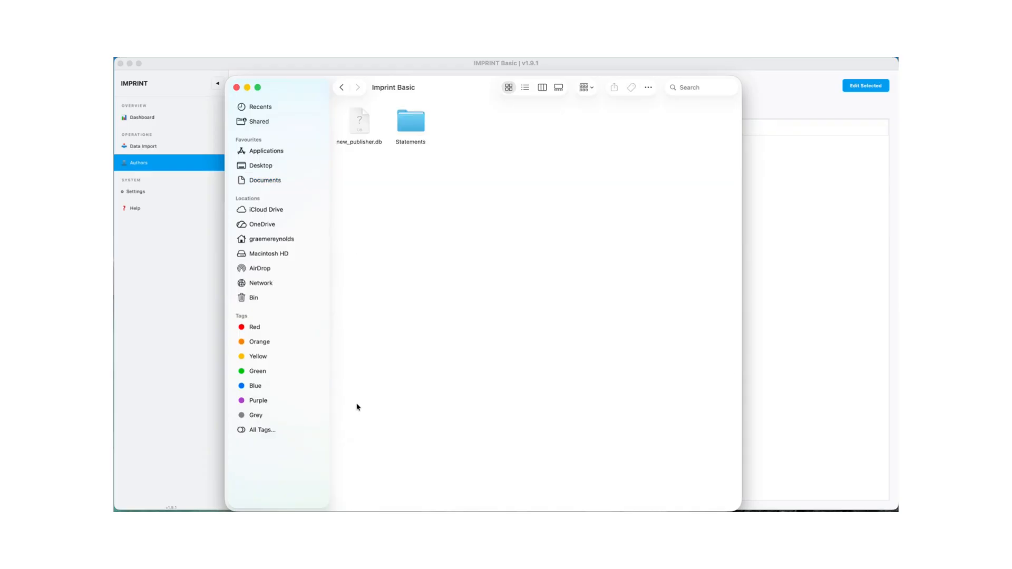
{"action": "double_click", "coordinate": [411, 122]}
{"action": "left_click", "coordinate": [359, 122]}
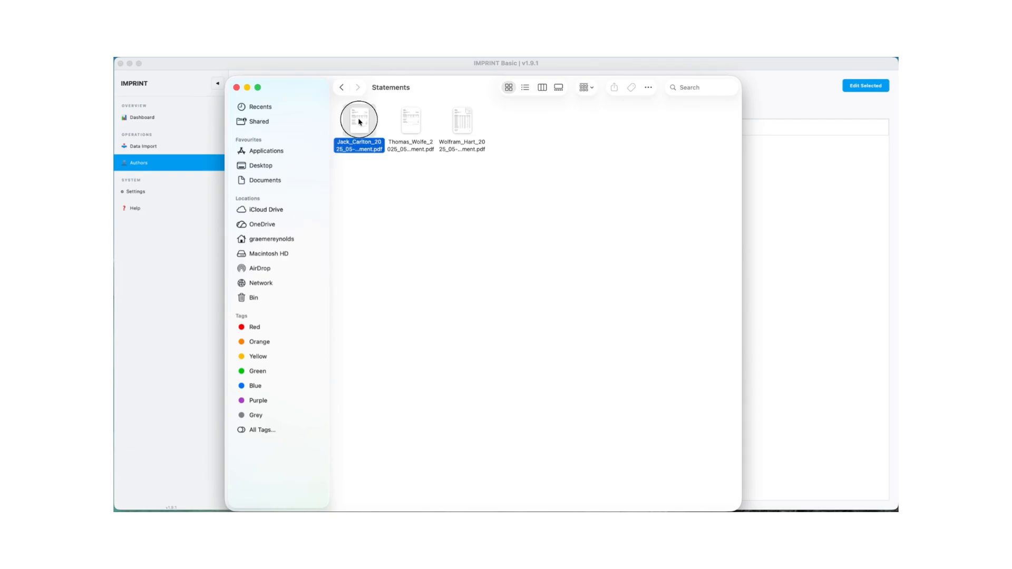
{"action": "double_click", "coordinate": [359, 121]}
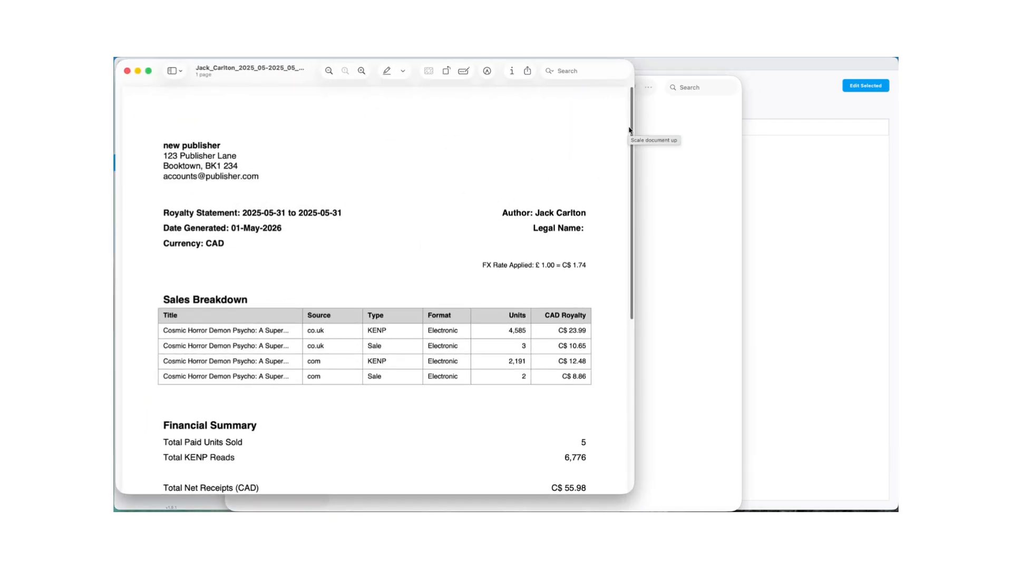
{"action": "left_click_drag", "start_coordinate": [635, 129], "coordinate": [647, 241]}
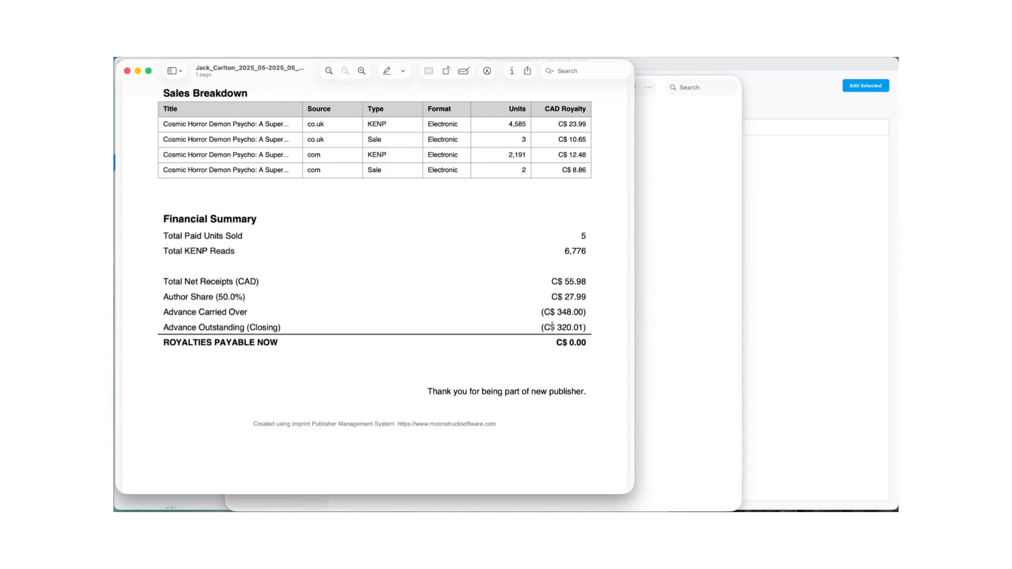
{"action": "left_click", "coordinate": [602, 306]}
{"action": "scroll", "coordinate": [604, 308], "scroll_direction": "up", "scroll_amount": 3}
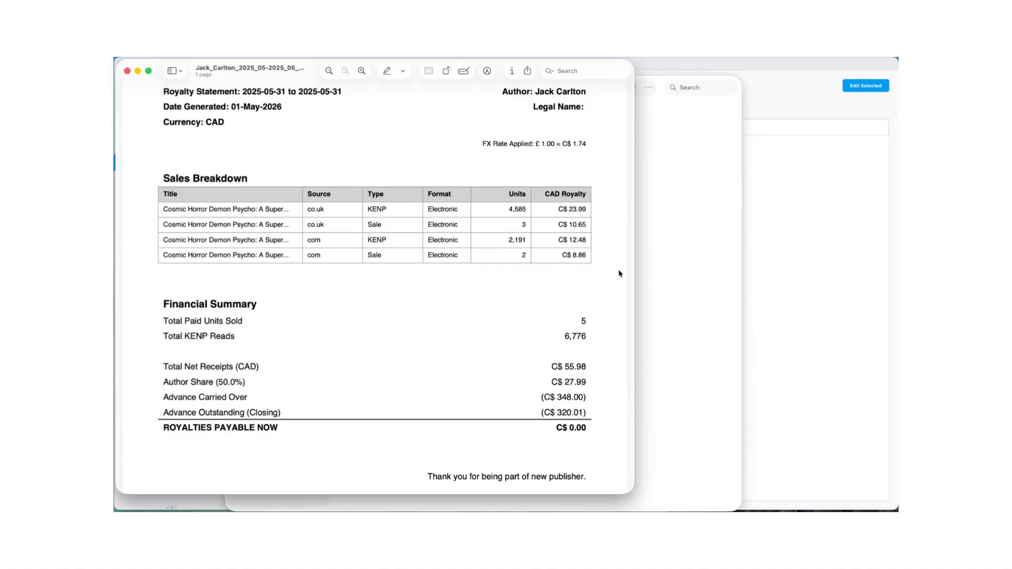
{"action": "scroll", "coordinate": [621, 274], "scroll_direction": "up", "scroll_amount": 5}
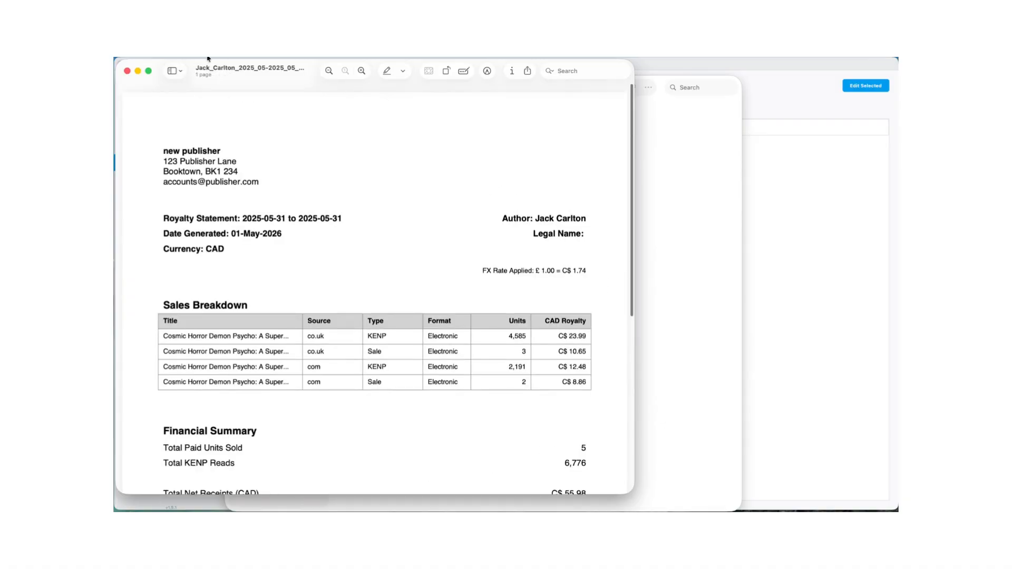
{"action": "left_click", "coordinate": [127, 70]}
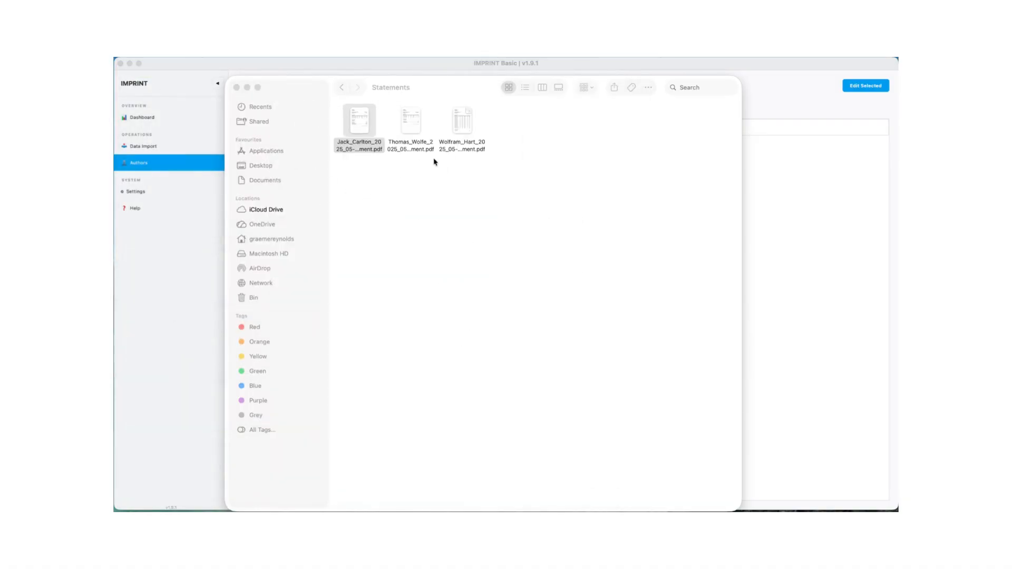
- Review the USD author's 2025-05 royalty statement, including the sales breakdown and the advance figures on its second page, and close it
{"action": "left_click", "coordinate": [464, 117]}
{"action": "double_click", "coordinate": [464, 117]}
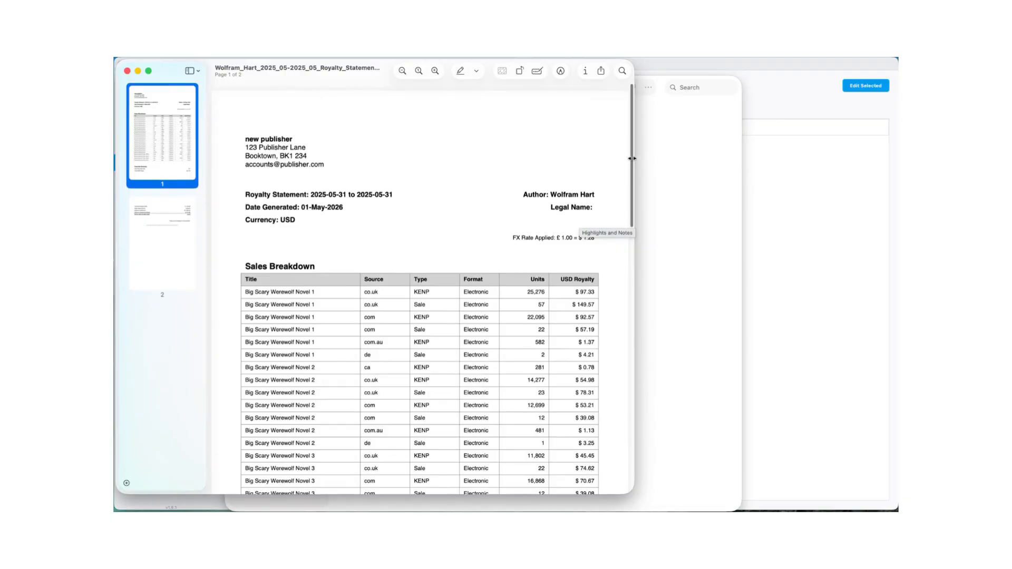
{"action": "left_click", "coordinate": [631, 161]}
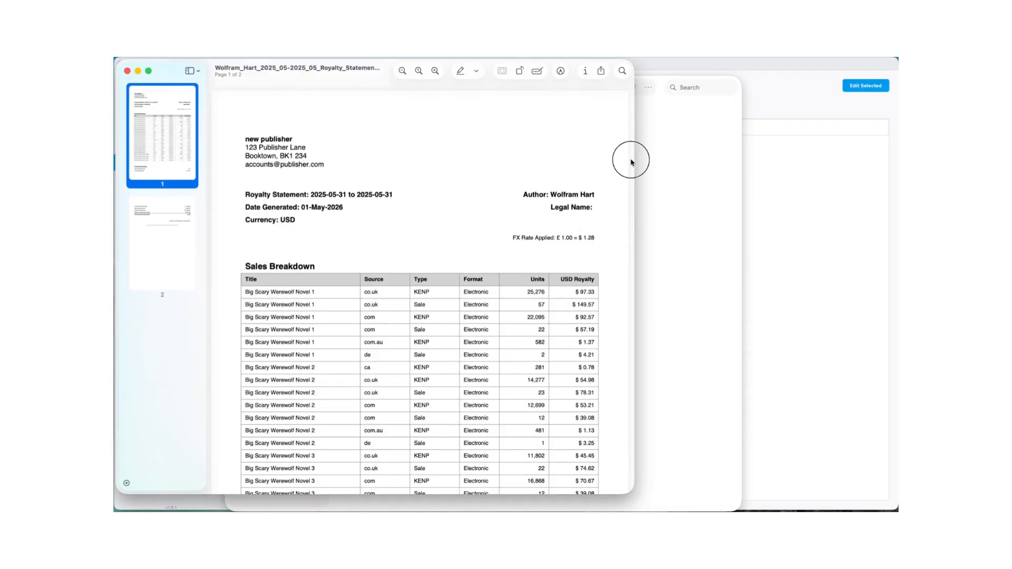
{"action": "left_click", "coordinate": [559, 183]}
{"action": "scroll", "coordinate": [629, 194], "scroll_direction": "down", "scroll_amount": 10}
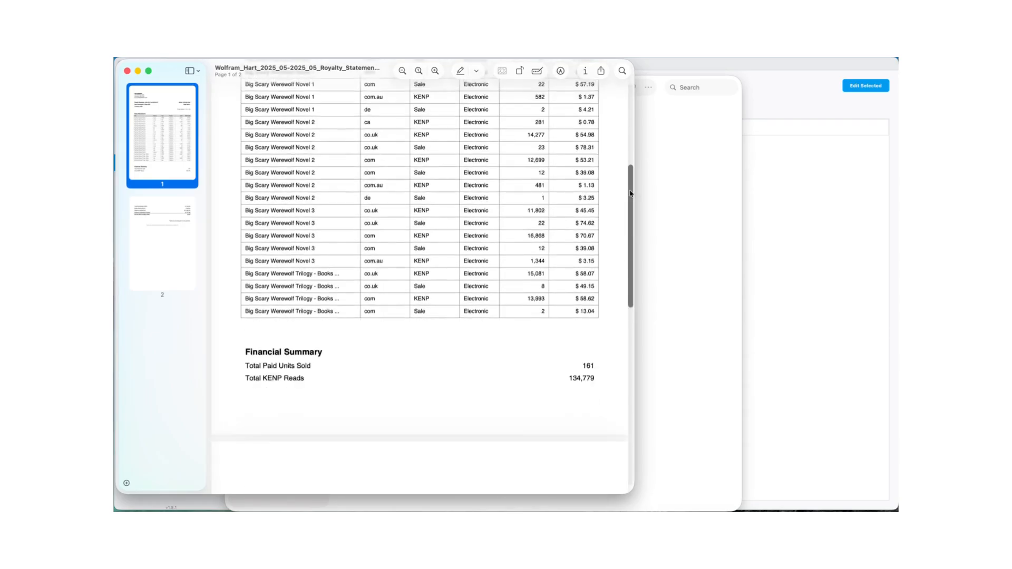
{"action": "scroll", "coordinate": [630, 194], "scroll_direction": "down", "scroll_amount": 4}
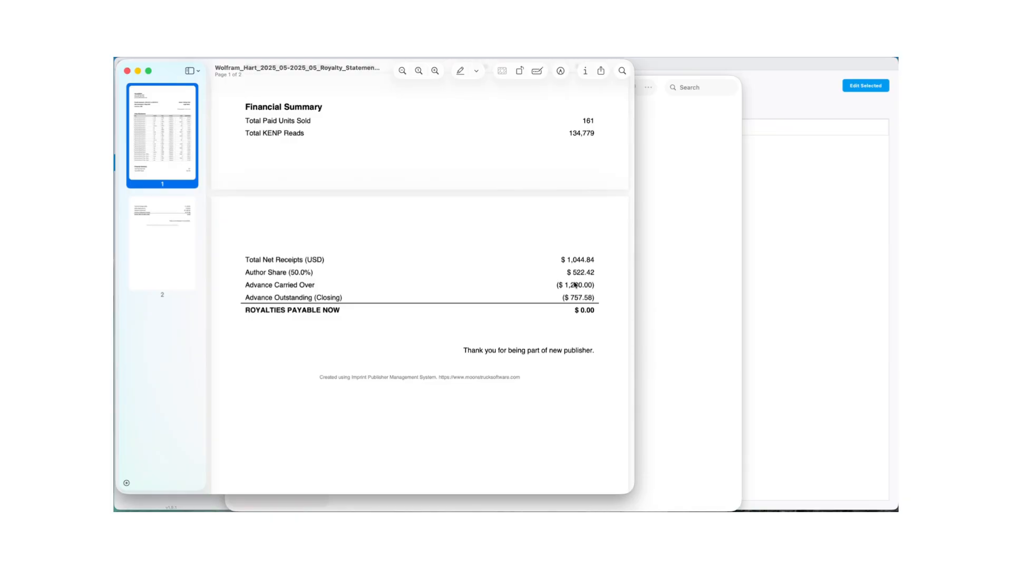
{"action": "left_click", "coordinate": [127, 71]}
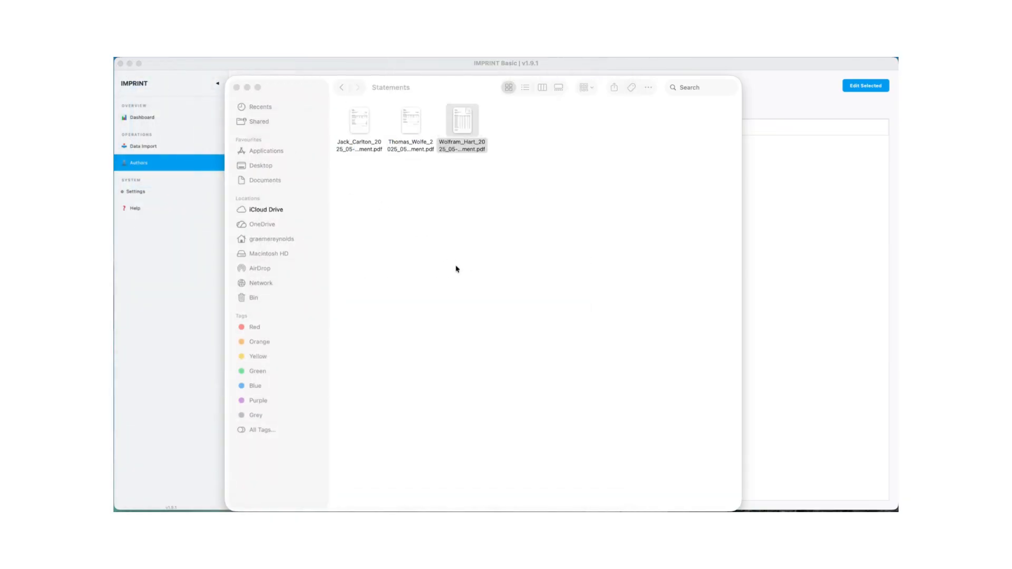
- Switch back to Imprint Basic and open its settings to view the publisher details and FX rates
{"action": "left_click", "coordinate": [200, 282]}
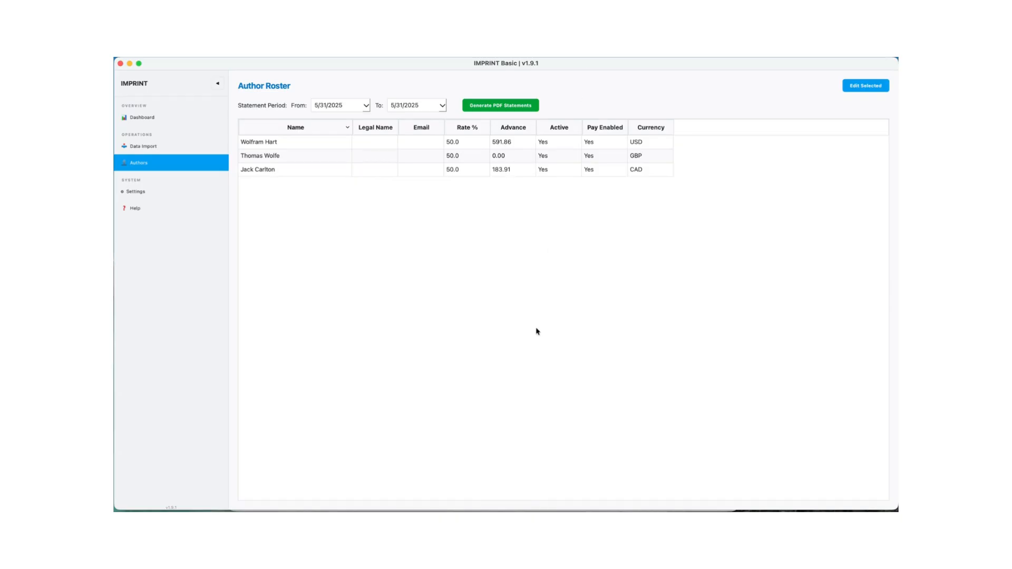
{"action": "left_click", "coordinate": [140, 193]}
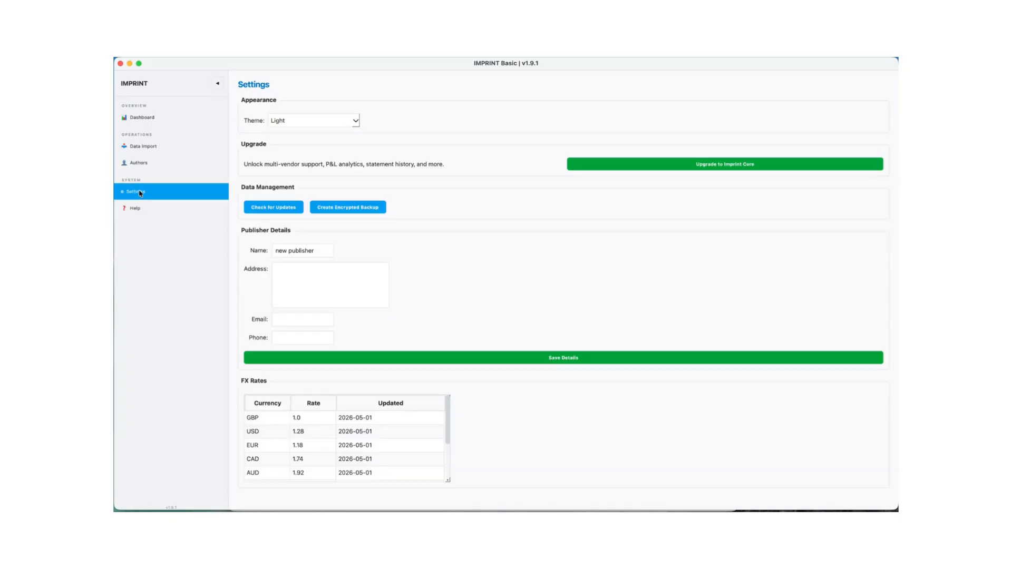